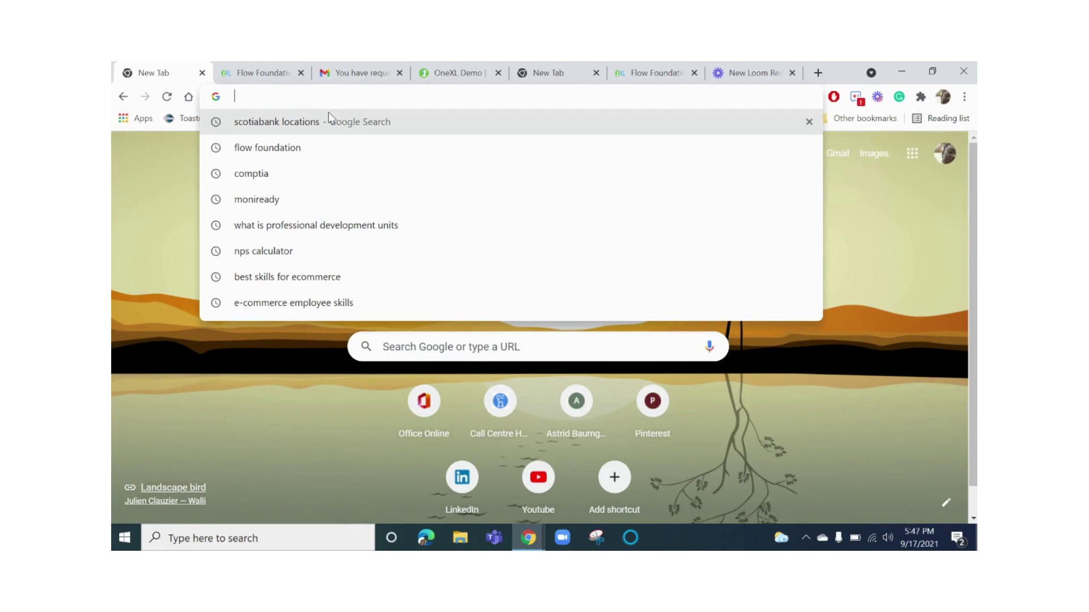
{"action": "type", "text": "flow"}
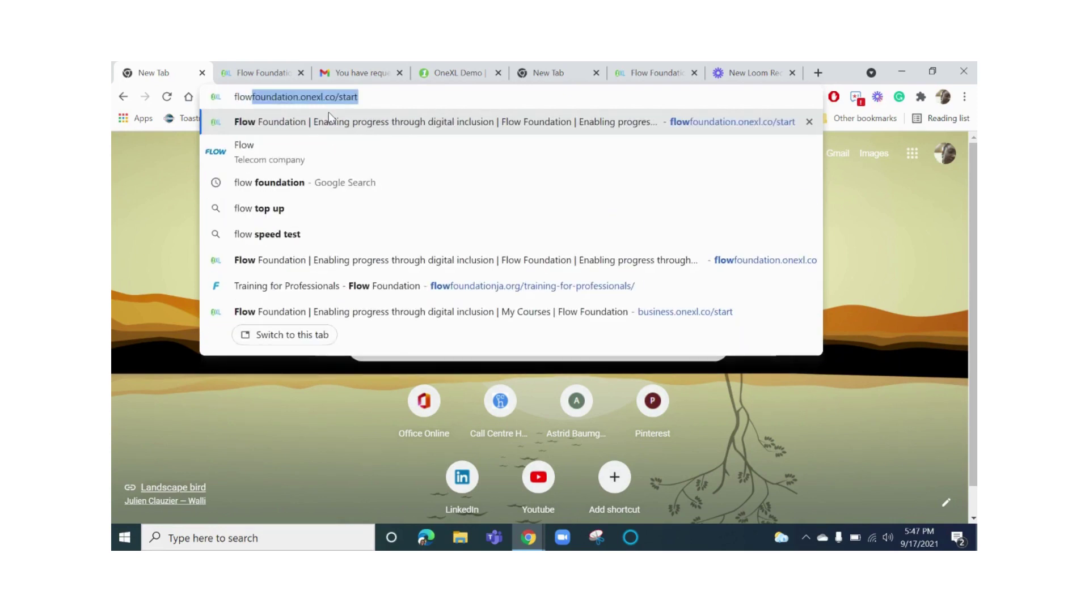
{"action": "type", "text": "foundatio"}
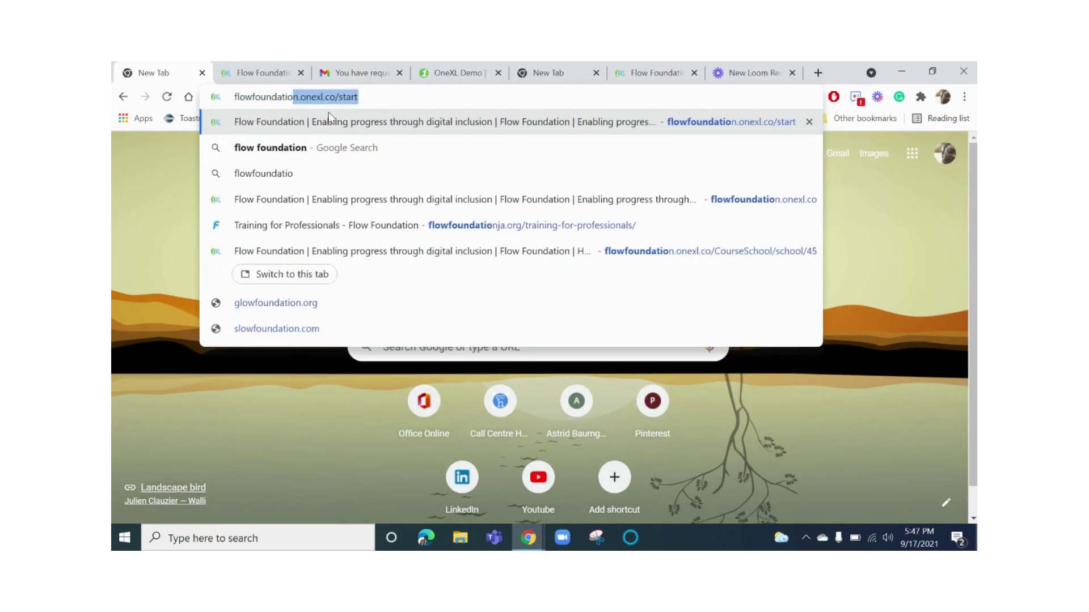
{"action": "type", "text": "n"}
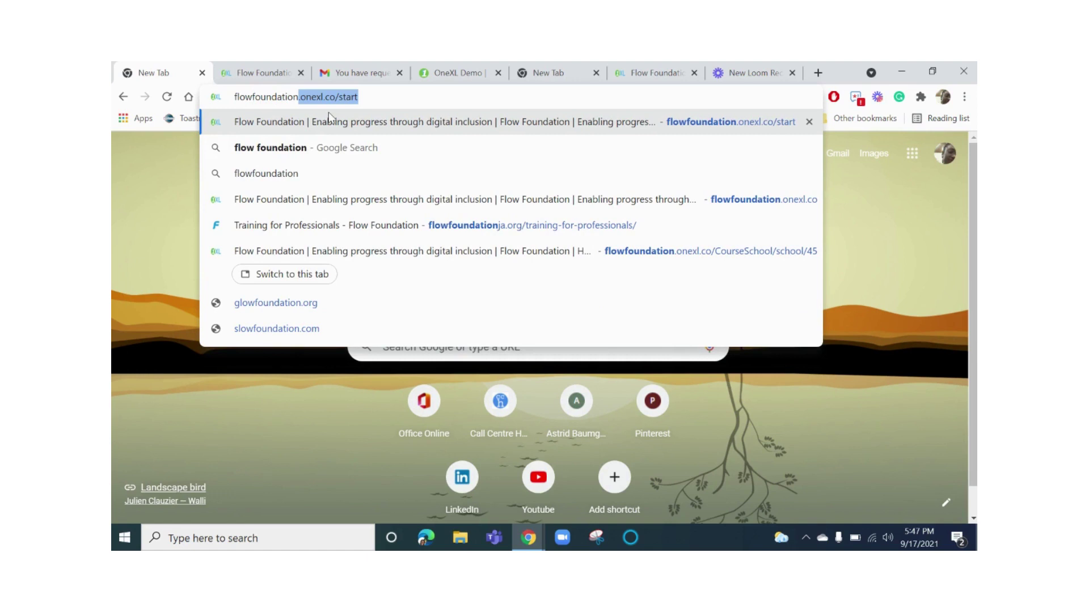
{"action": "type", "text": ".on"}
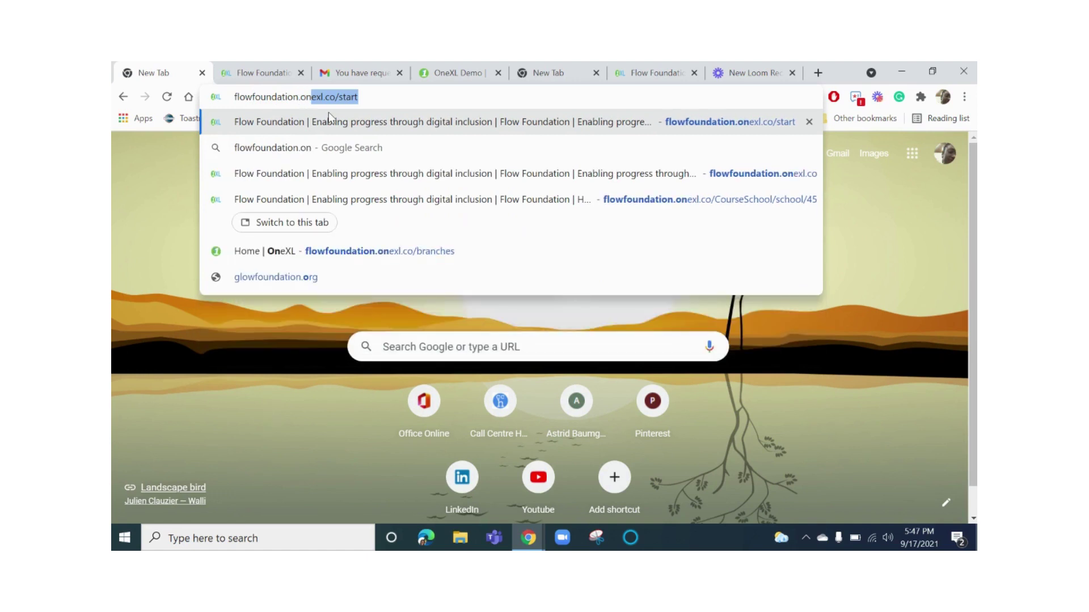
{"action": "type", "text": "exl.co"}
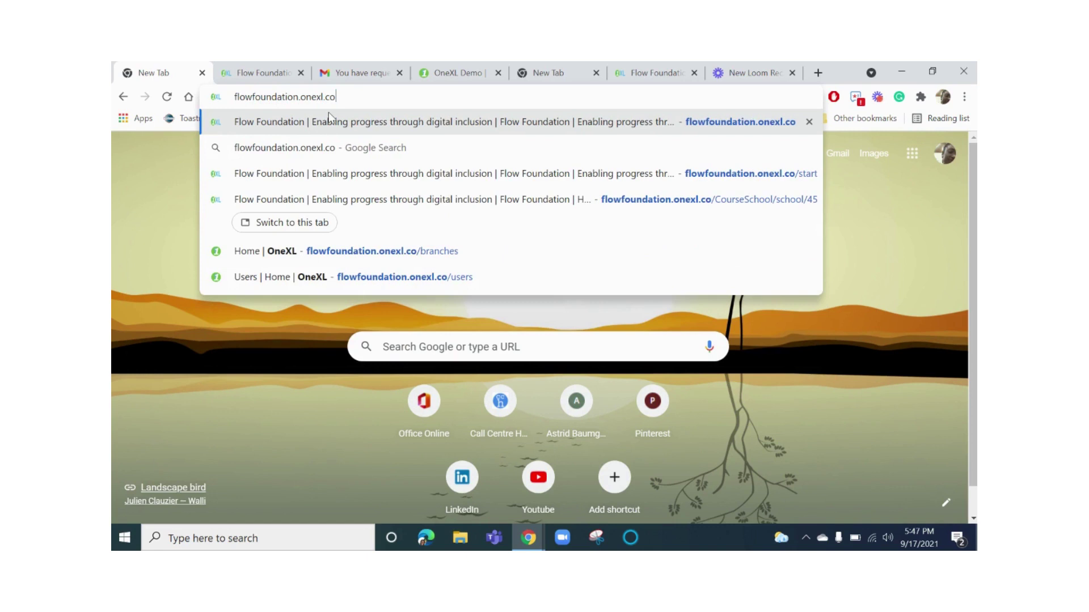
Load flowfoundation.onexl.co in Chrome
{"action": "key", "text": "Return"}
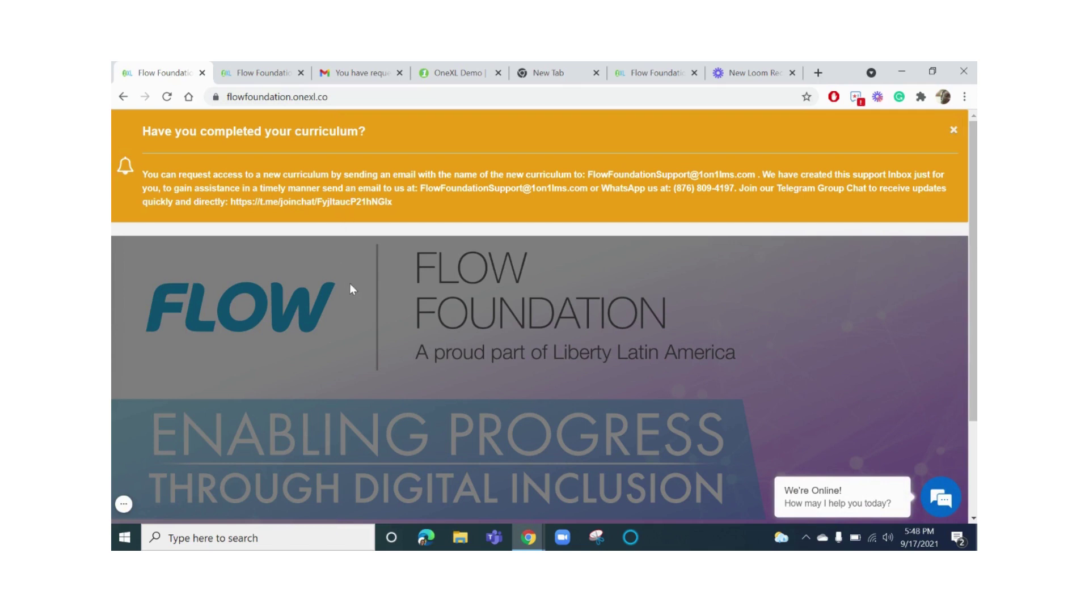
{"action": "scroll", "coordinate": [350, 283], "scroll_direction": "down", "scroll_amount": 3}
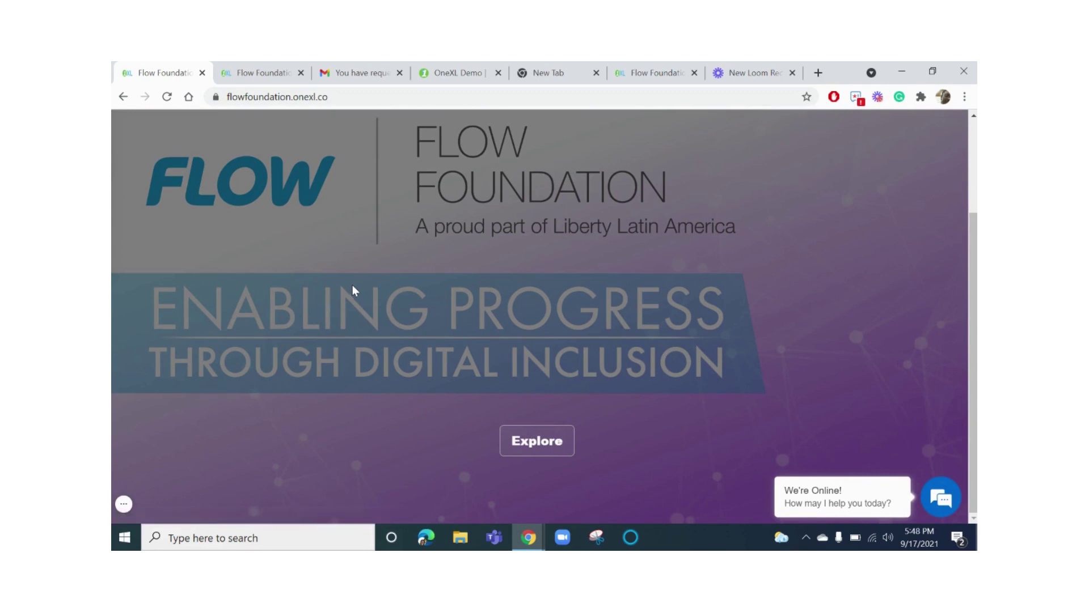
Explore from the landing page to reach the Flow Foundation school page
{"action": "left_click", "coordinate": [537, 445]}
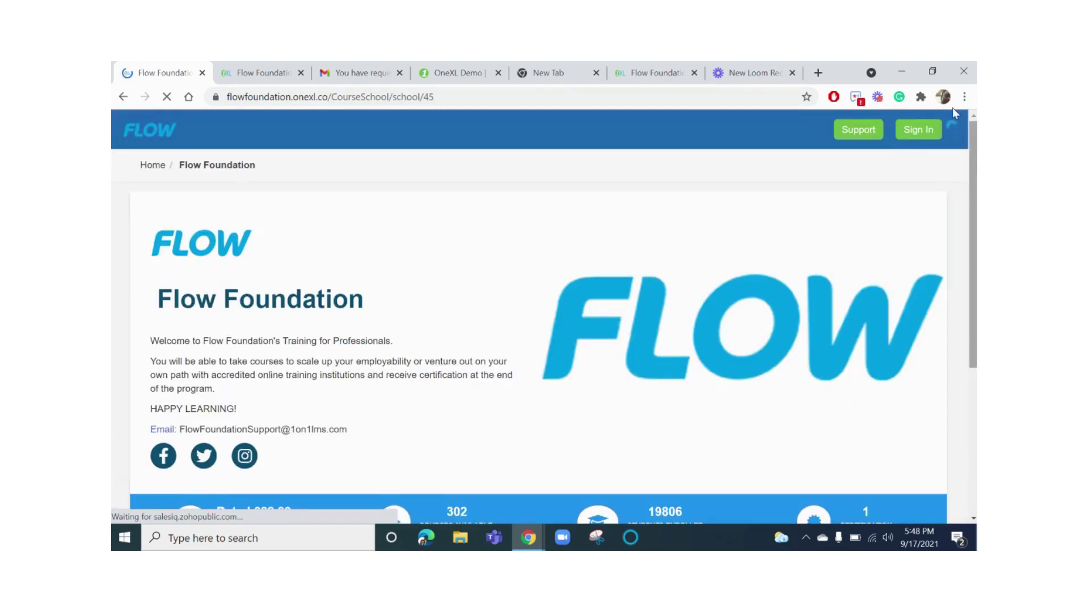
Go from Sign In to the 'Forgot login details' password reset page
{"action": "left_click", "coordinate": [916, 129]}
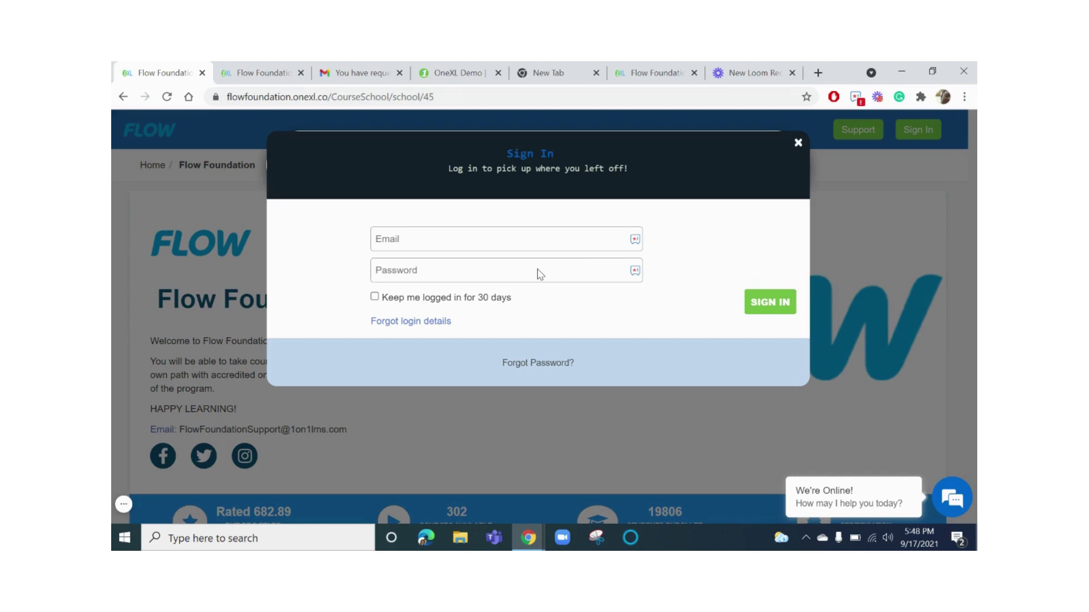
{"action": "left_click", "coordinate": [413, 326]}
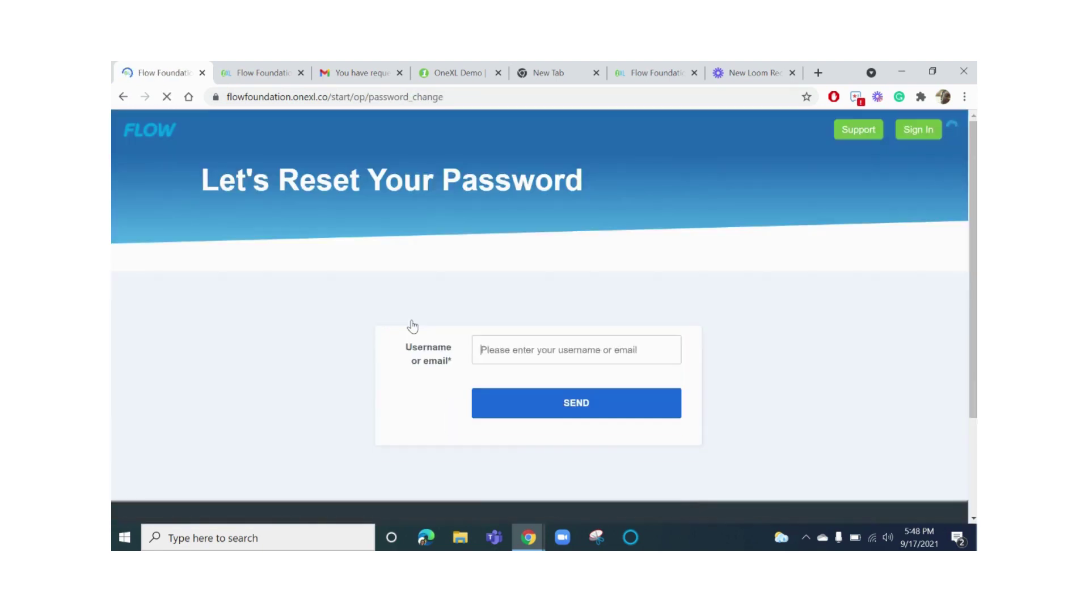
Submit a password reset for the autofilled saved account email
{"action": "left_click", "coordinate": [545, 349]}
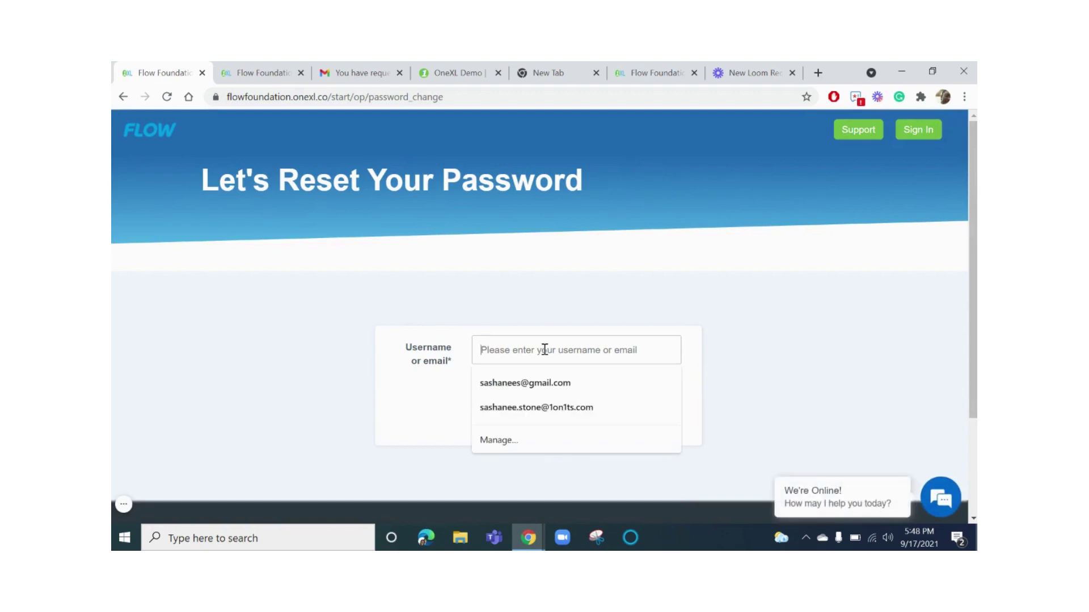
{"action": "left_click", "coordinate": [524, 383]}
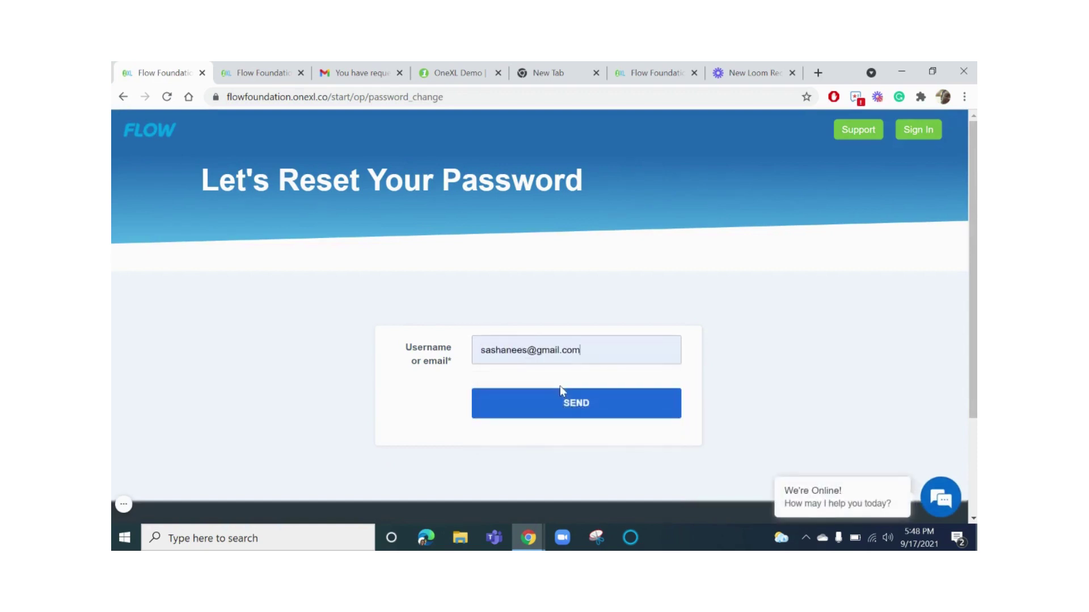
{"action": "left_click", "coordinate": [583, 412]}
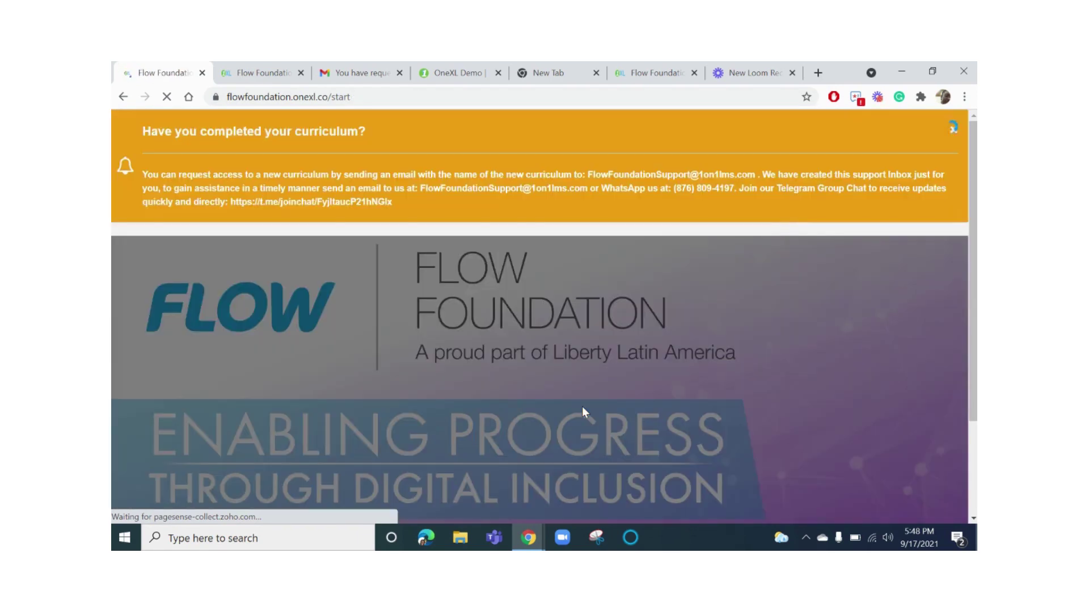
Open the reset email in Gmail and follow its Reset password link
{"action": "left_click", "coordinate": [353, 73]}
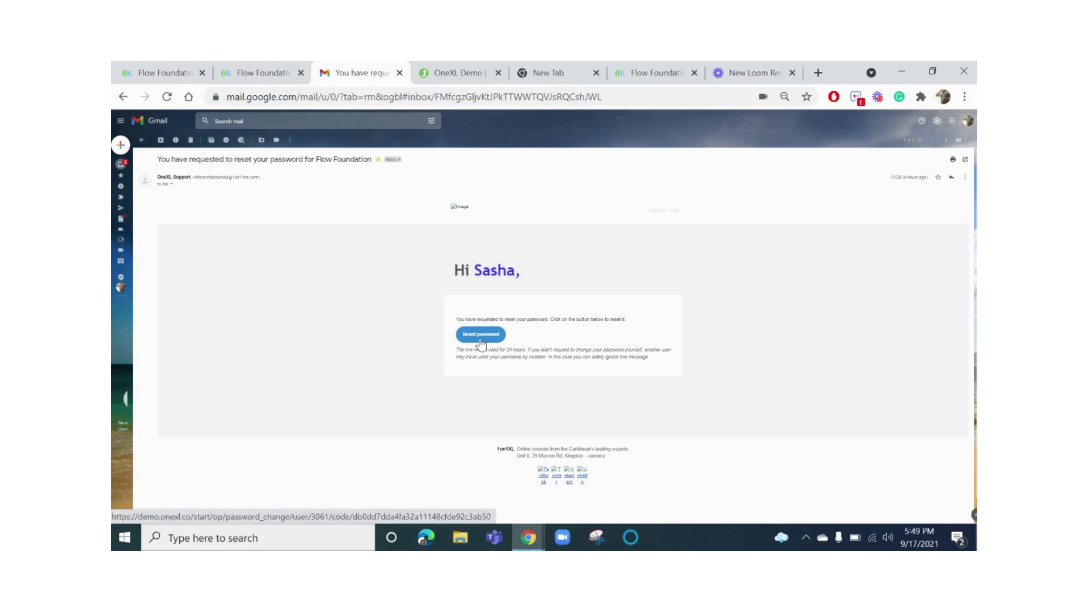
{"action": "left_click", "coordinate": [451, 73]}
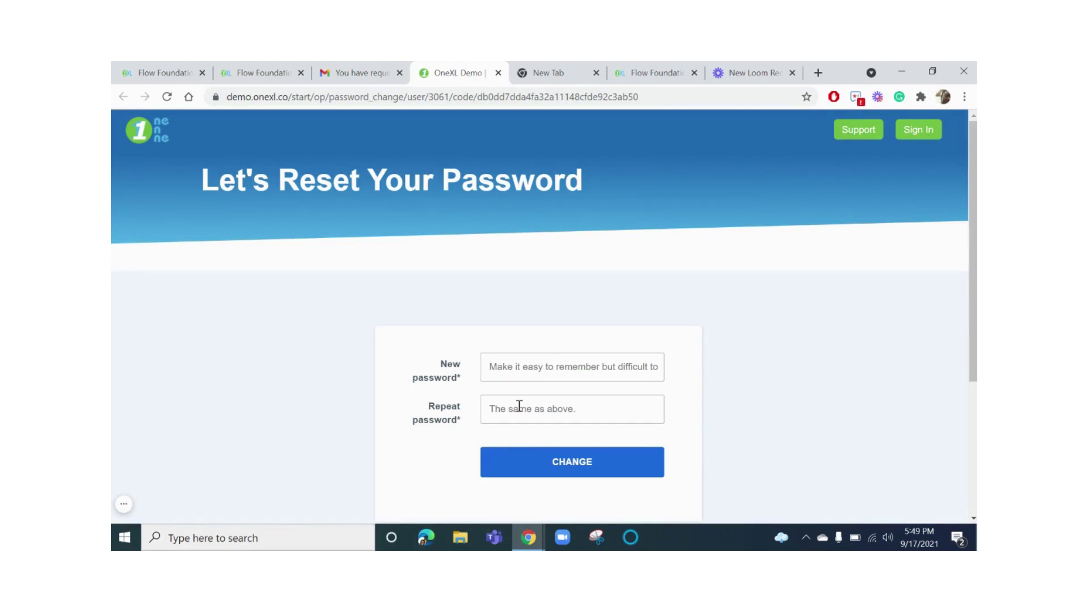
Enter the new password in both New and Repeat fields and submit CHANGE
{"action": "left_click", "coordinate": [501, 366]}
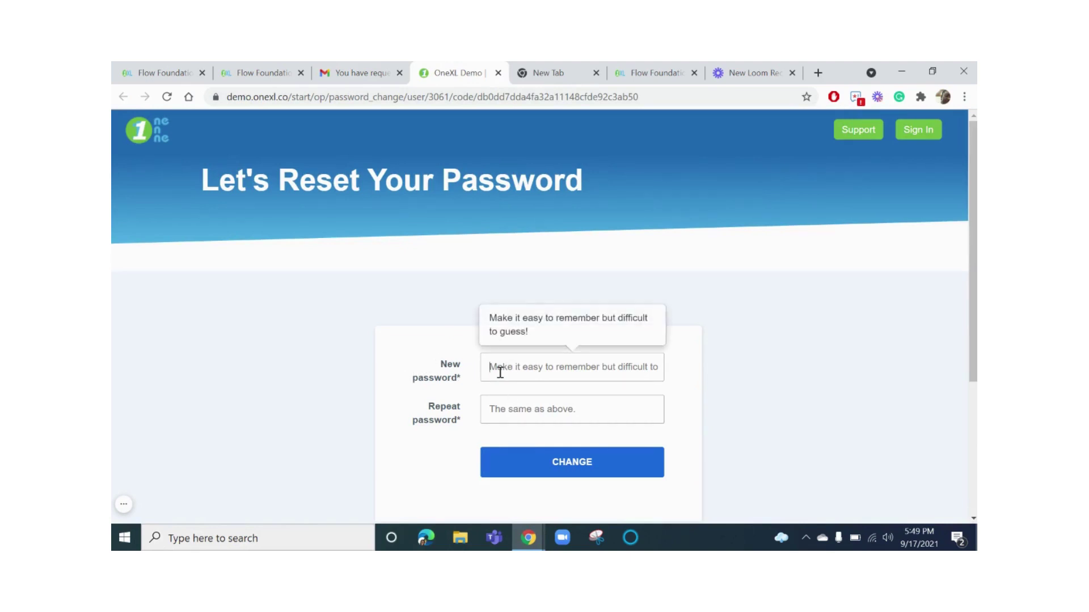
{"action": "type", "text": "********"}
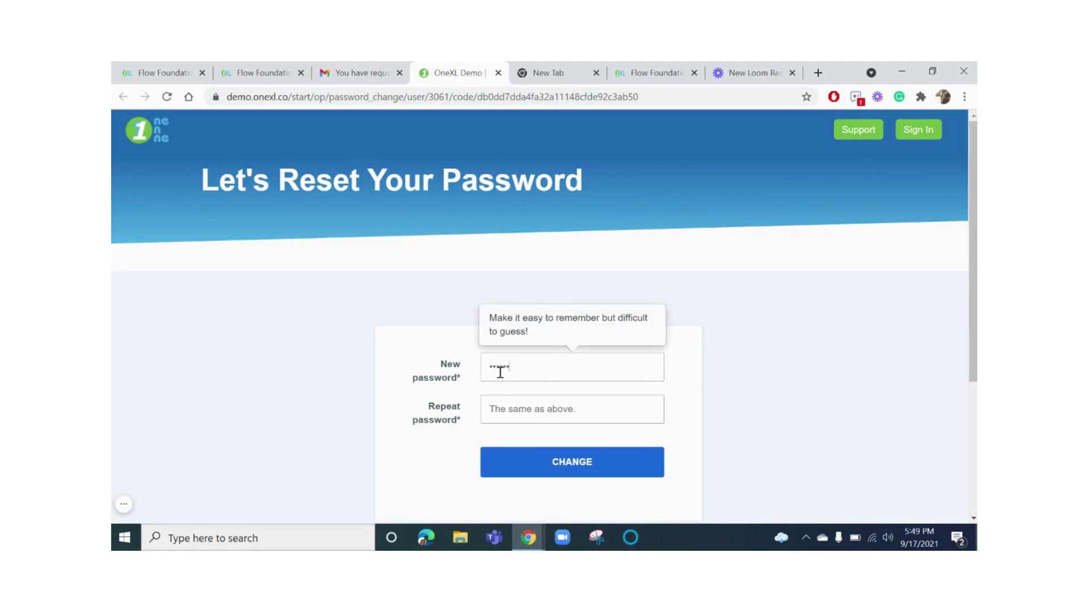
{"action": "left_click", "coordinate": [505, 412]}
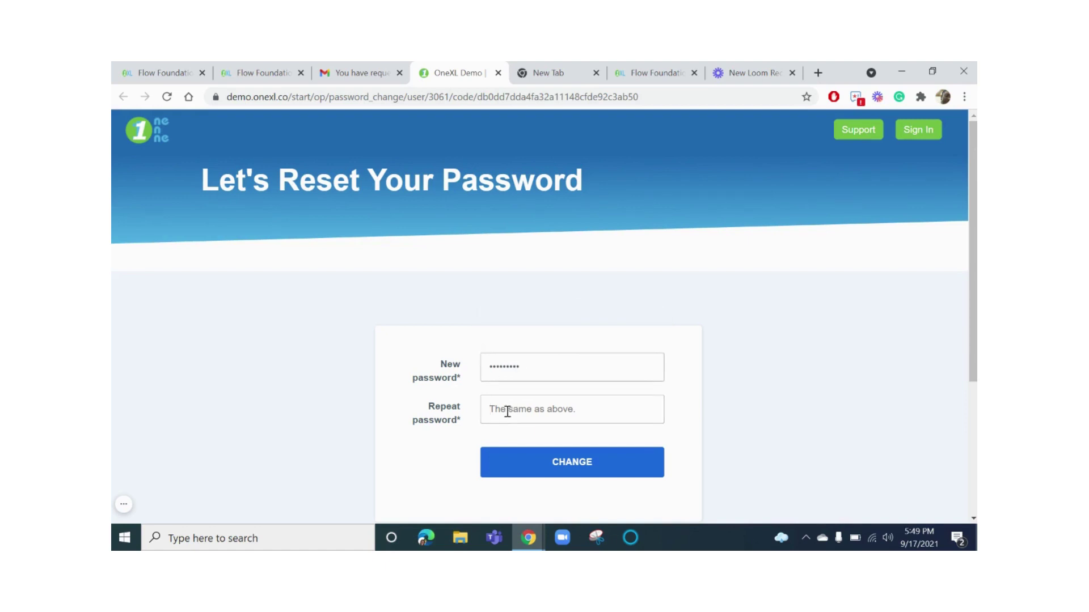
{"action": "type", "text": "********"}
{"action": "left_click", "coordinate": [585, 461]}
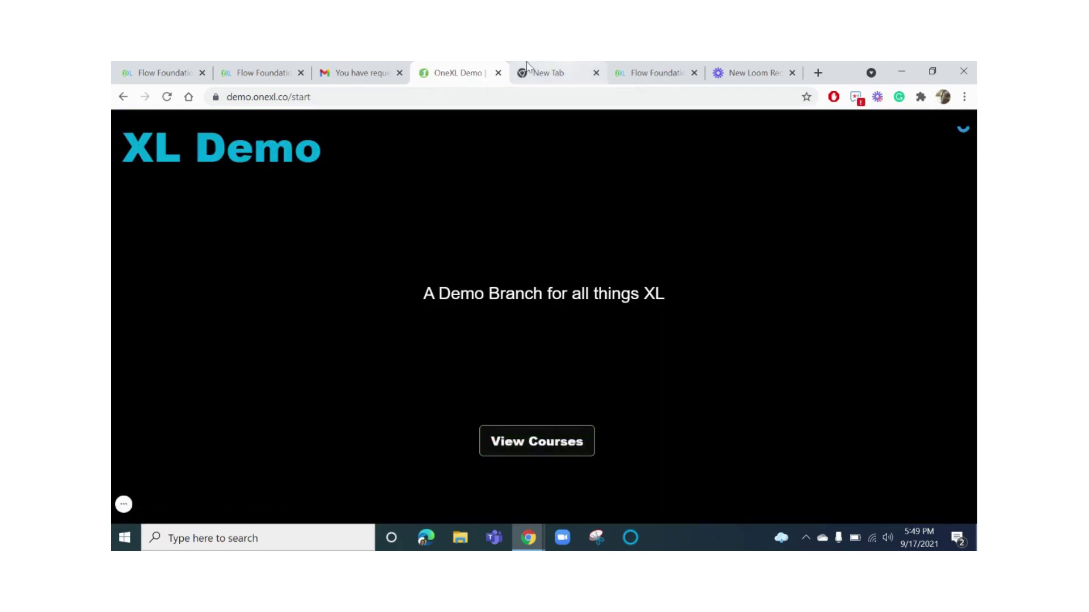
Back on the first Flow Foundation tab, Explore to the school page
{"action": "left_click", "coordinate": [160, 73]}
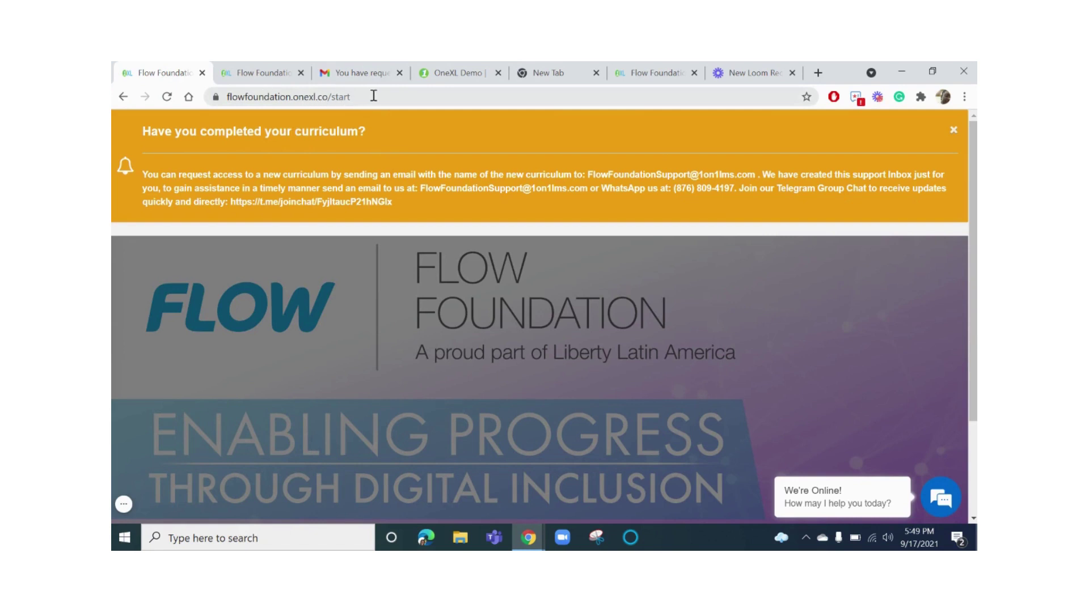
{"action": "scroll", "coordinate": [504, 236], "scroll_direction": "down", "scroll_amount": 3}
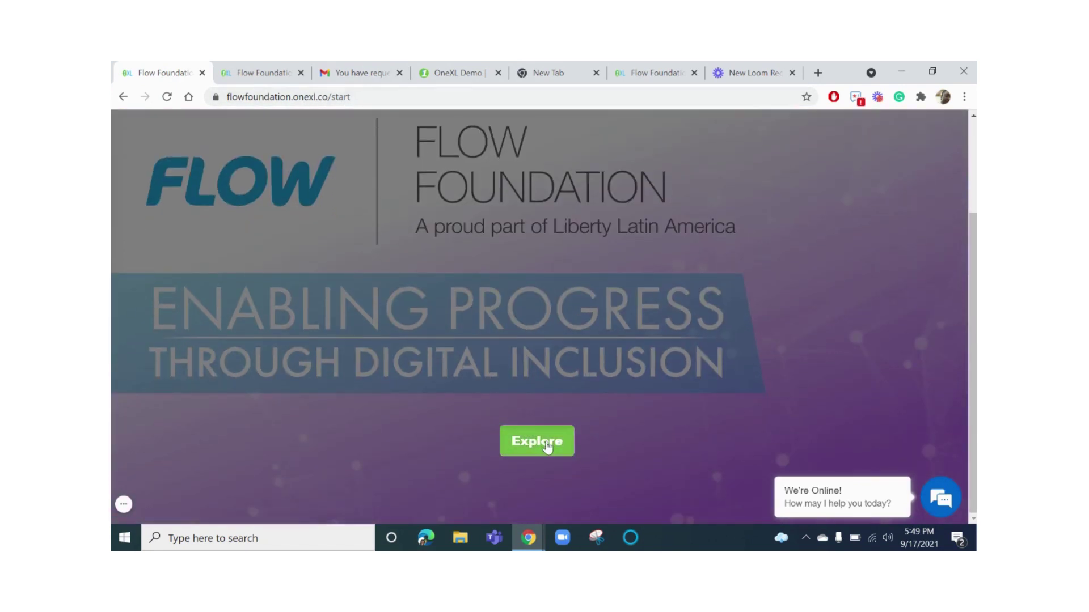
{"action": "left_click", "coordinate": [548, 446]}
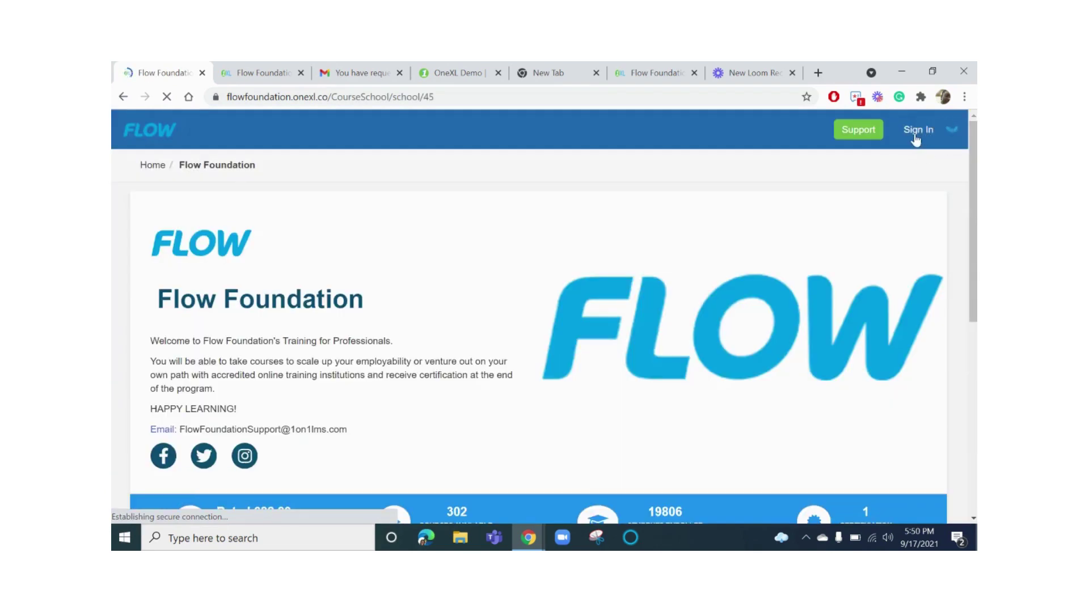
Open the sign-in form, then view enrolled courses on the business.onexl.co tab
{"action": "left_click", "coordinate": [916, 133]}
{"action": "left_click", "coordinate": [544, 240]}
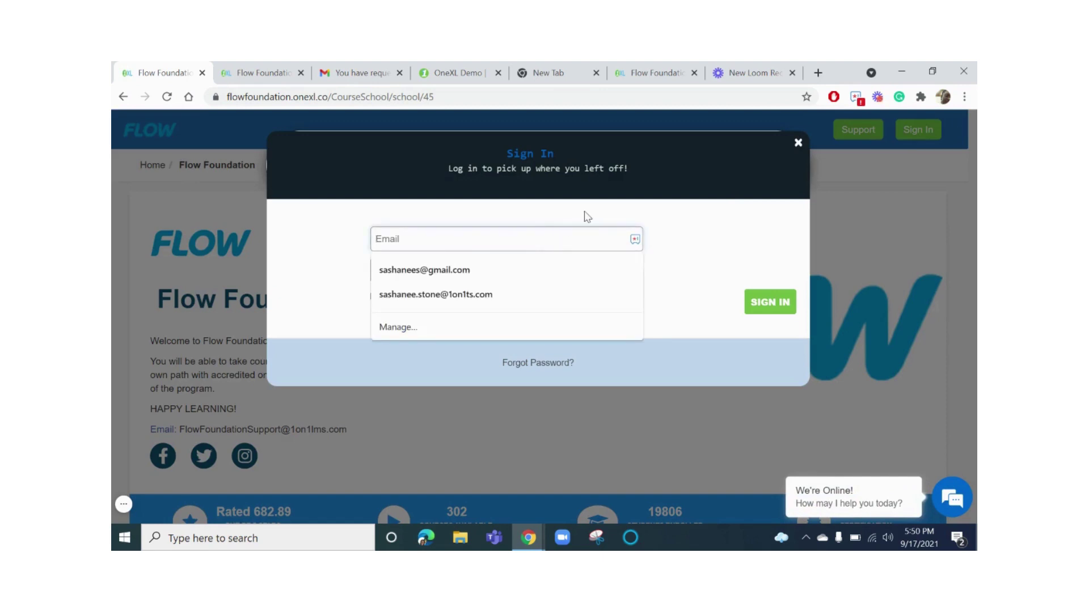
{"action": "left_click", "coordinate": [653, 73]}
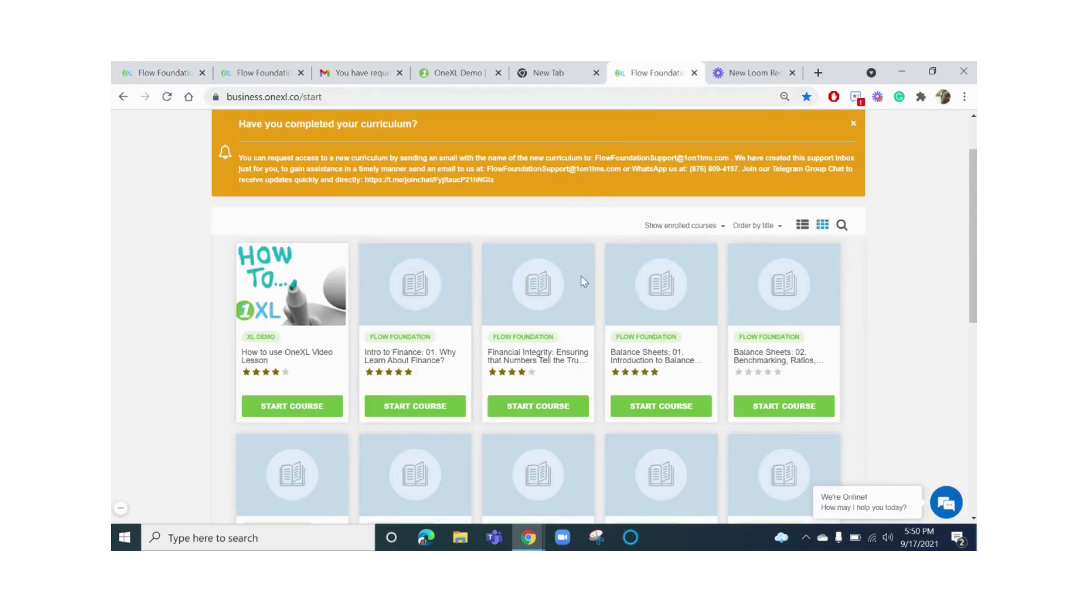